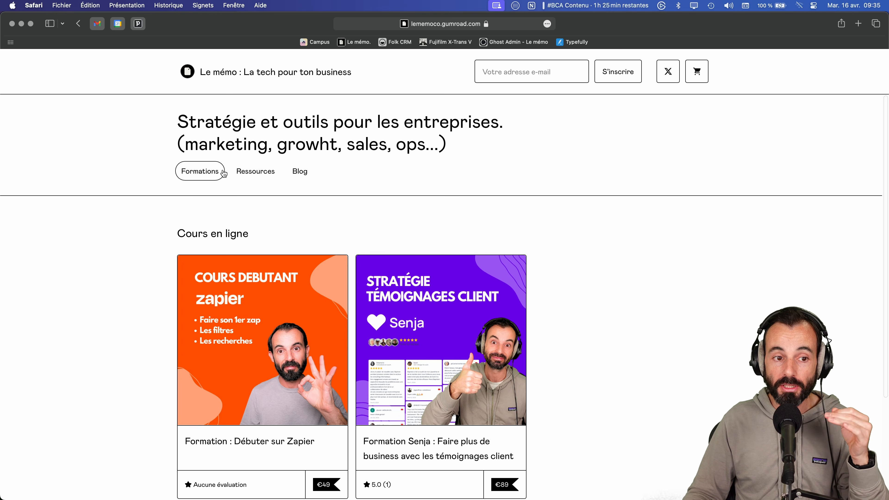
Step: Look through the storefront's Formations, Ressources and Blog pages and return to Formations
scroll(228, 189, "down", 3)
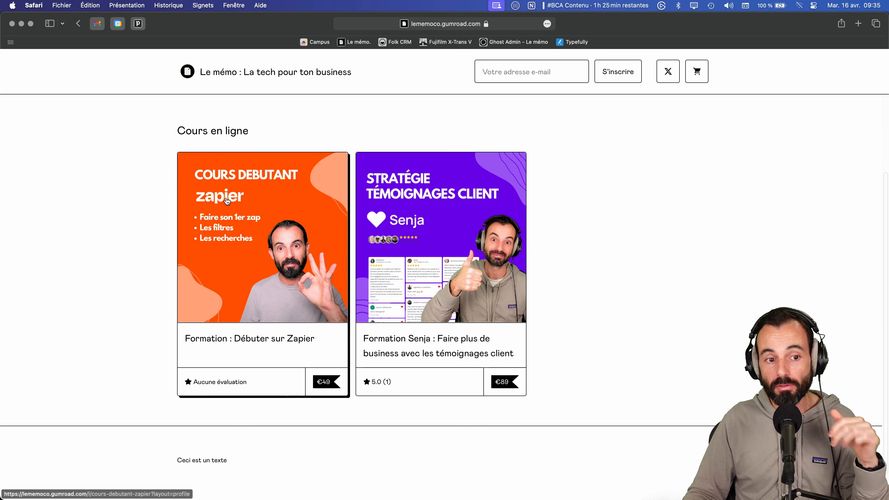
scroll(241, 189, "up", 2)
left_click(257, 175)
scroll(259, 189, "down", 1)
scroll(259, 198, "up", 1)
left_click(296, 172)
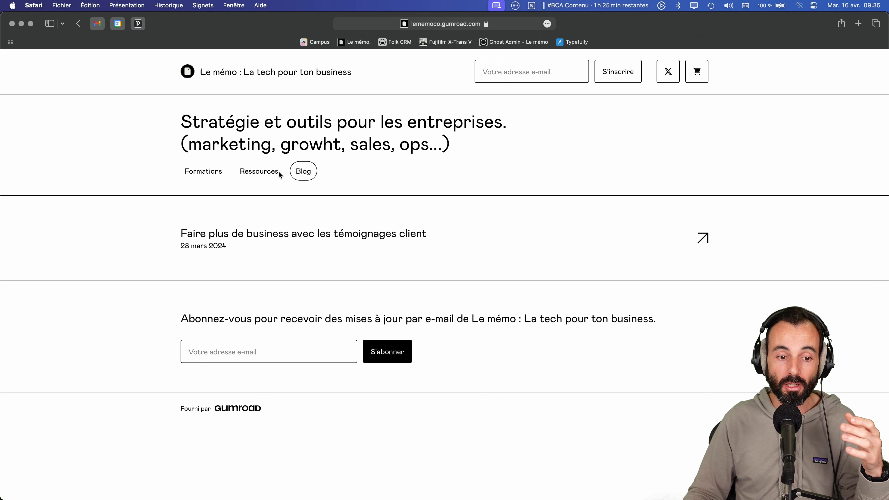
left_click(217, 175)
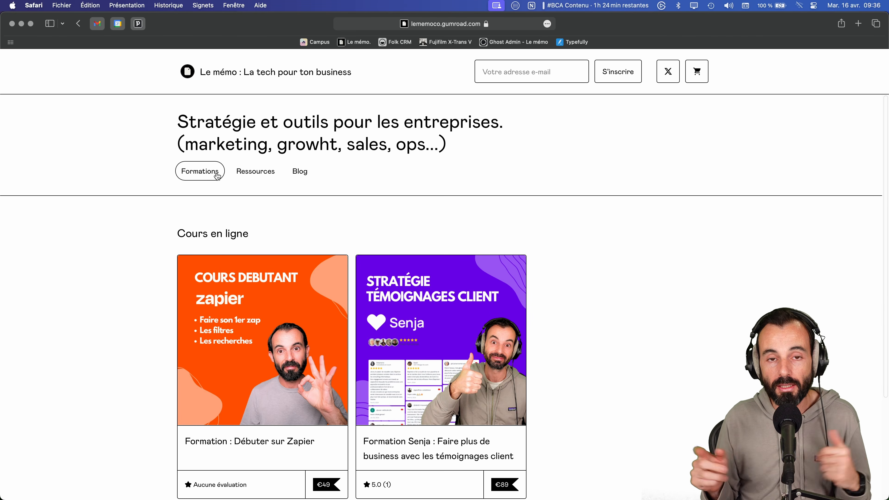
Step: Switch to Arc and open the product list from the Gumroad dashboard
key("super+Tab")
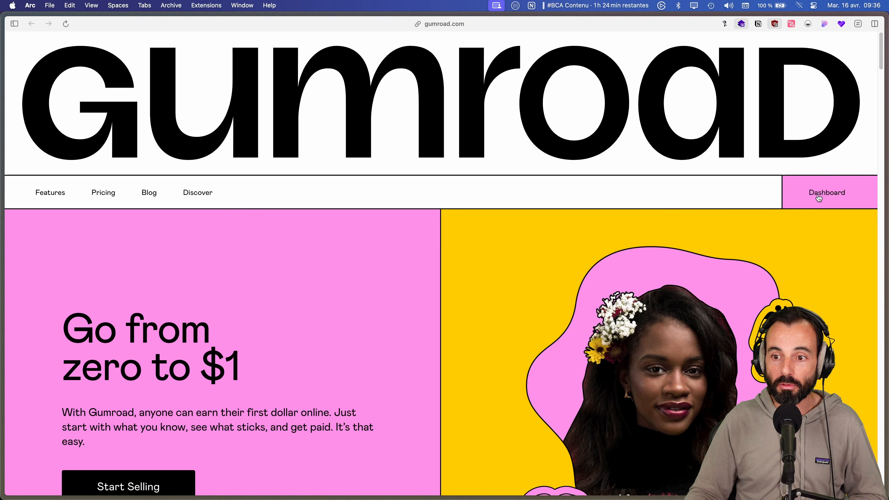
left_click(819, 198)
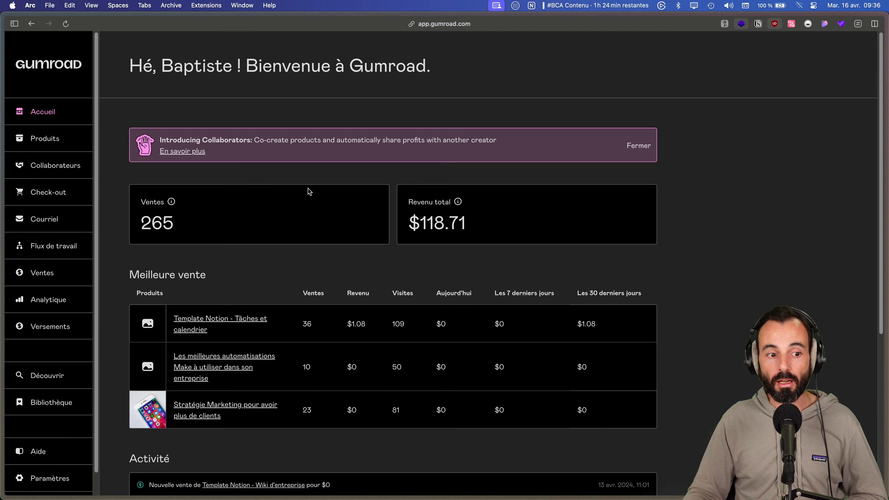
left_click(56, 141)
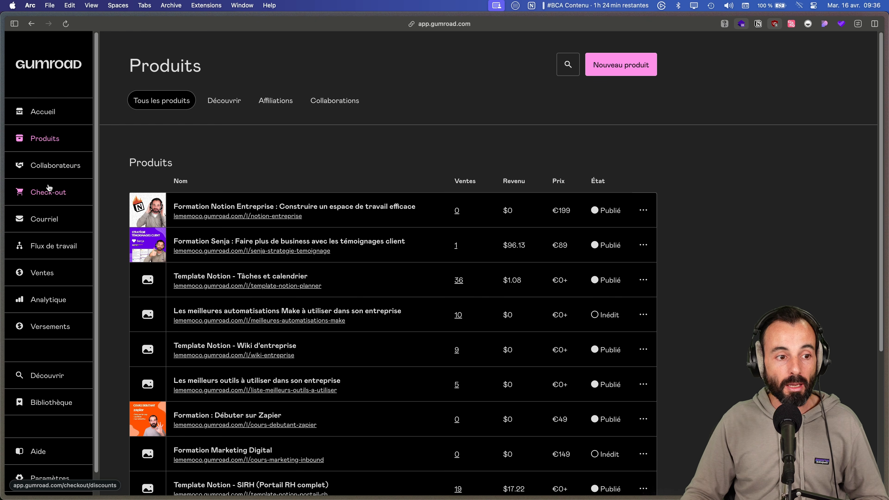
Step: Open the account's public profile page and go from it to the profile settings
scroll(49, 190, "down", 1)
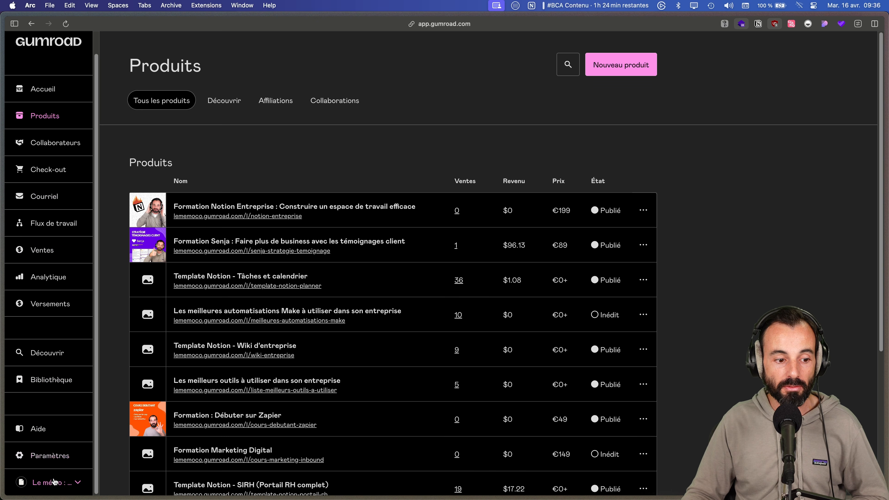
left_click(49, 483)
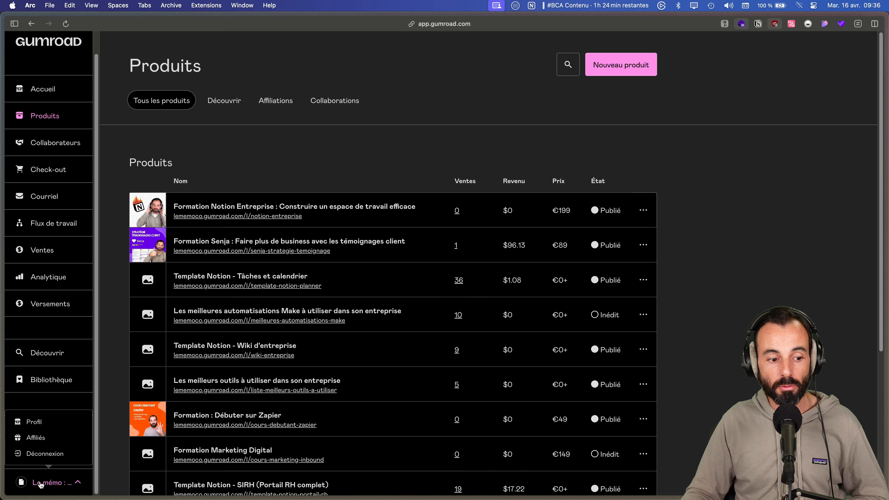
left_click(39, 423)
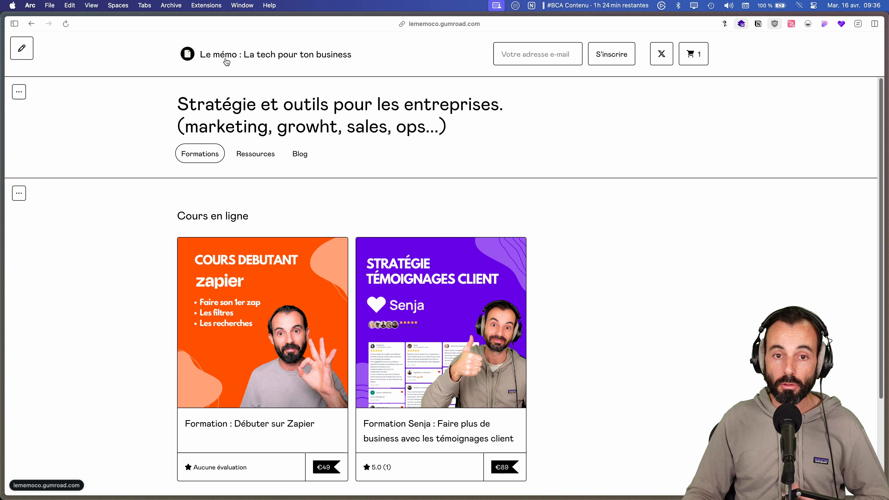
left_click(23, 48)
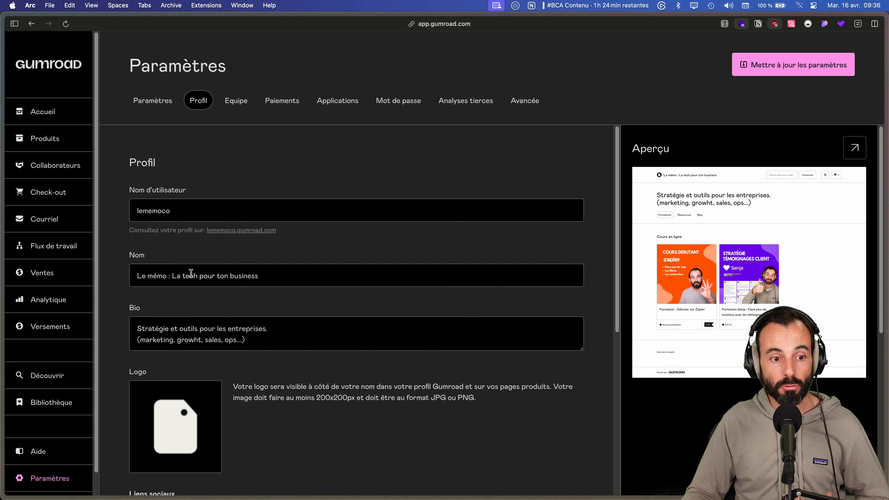
Step: Examine the profile settings for the name, bio, logo, social links and design
left_click(173, 276)
left_click(178, 339)
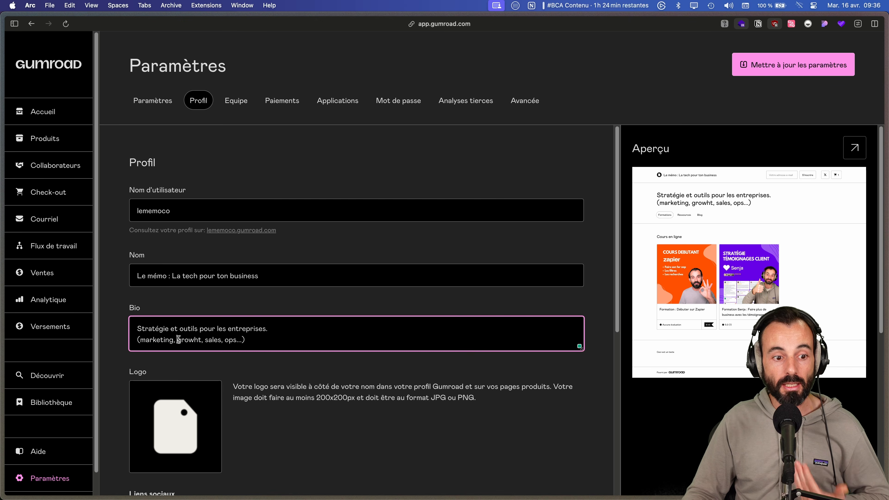
scroll(180, 350, "down", 3)
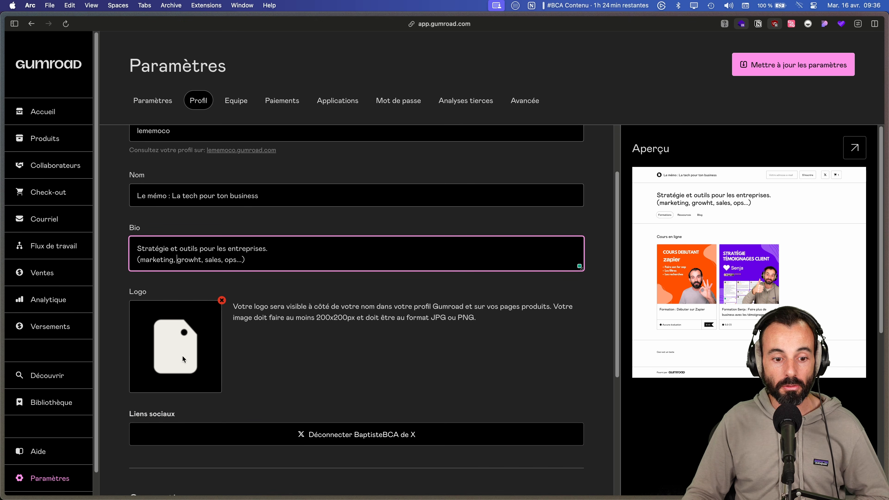
scroll(182, 355, "down", 5)
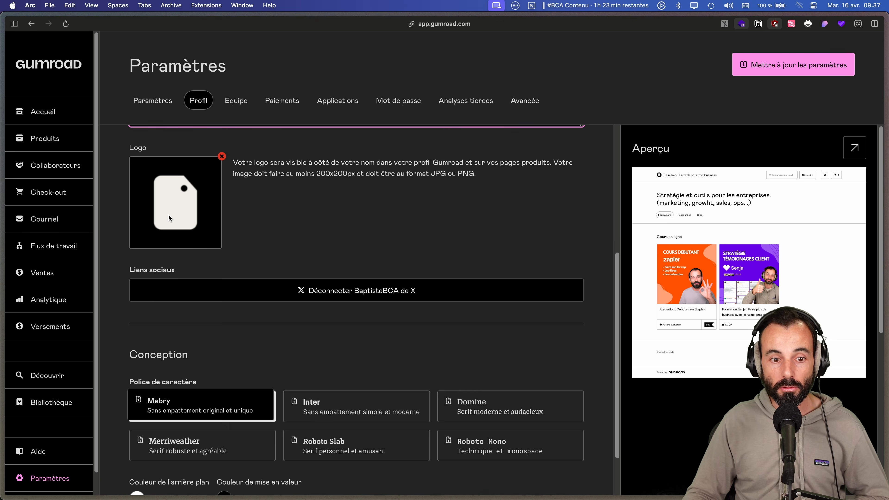
scroll(168, 214, "up", 8)
scroll(169, 215, "down", 10)
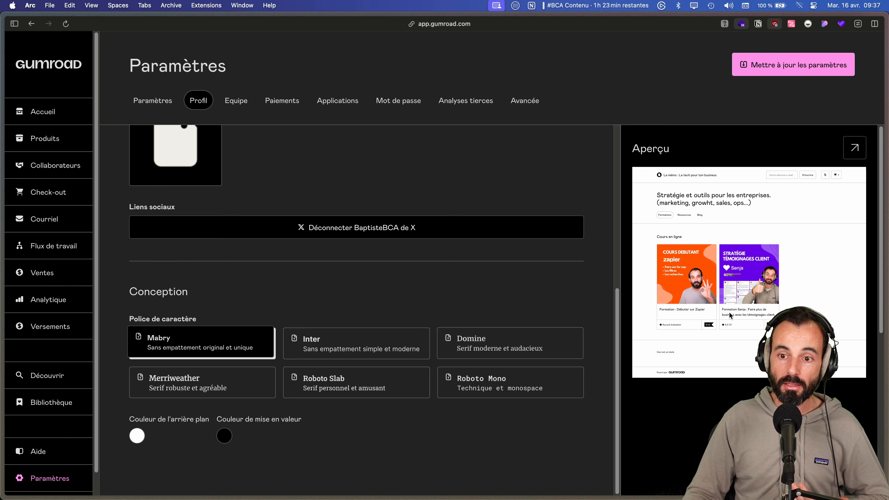
Step: Preview the Inter, Domine, Merriweather, Roboto Slab and Roboto Mono fonts on the profile and reselect Mabry
left_click(381, 348)
left_click(517, 348)
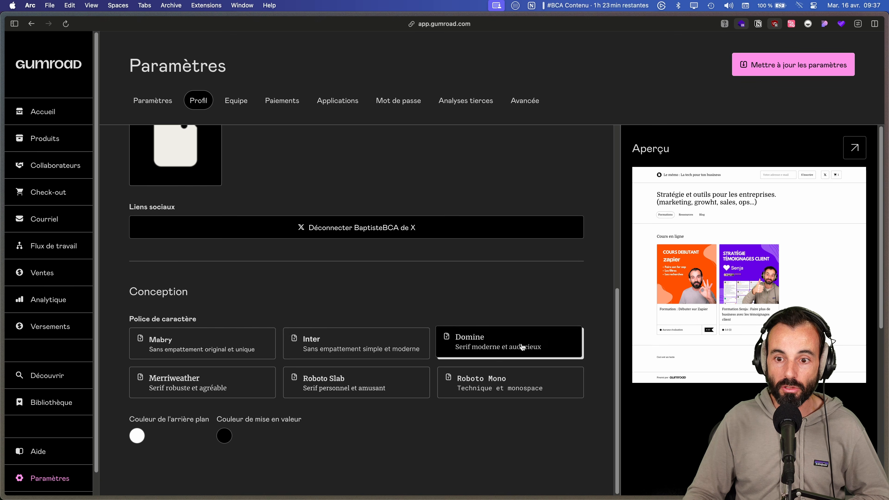
left_click(265, 376)
left_click(420, 388)
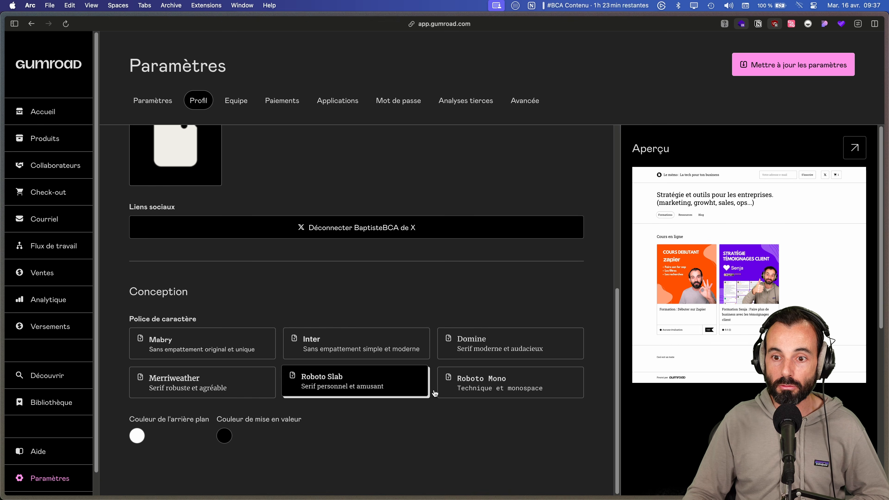
left_click(441, 391)
left_click(235, 351)
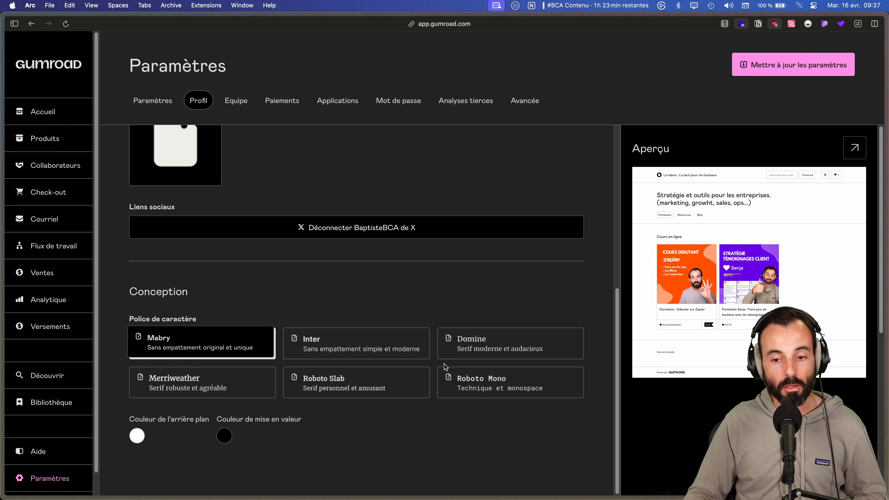
Step: Switch to Safari to examine the Formations page of the public storefront and return to the profile settings in Arc
key("super+Tab")
key("super+Tab")
key("super+Tab")
key("super+Tab")
key("super+Tab")
key("super+Tab")
key("super+Tab")
key("super+Tab")
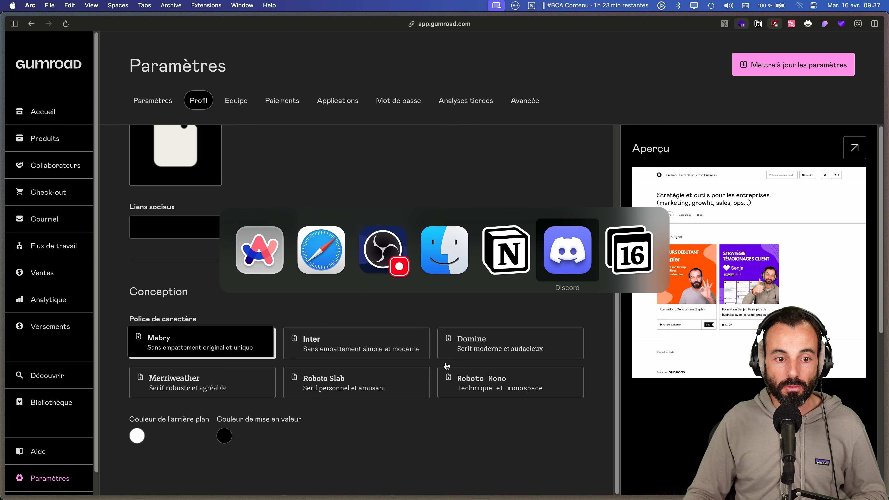
scroll(443, 367, "down", 5)
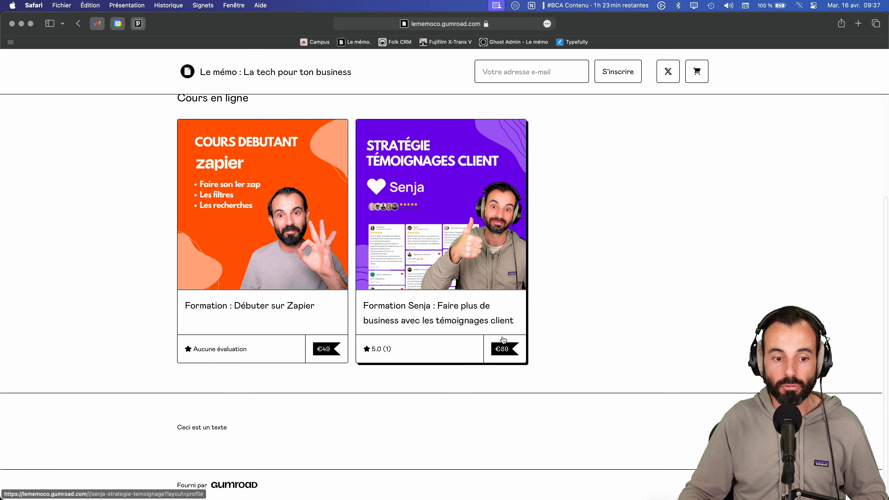
key("super+Tab")
scroll(319, 246, "up", 8)
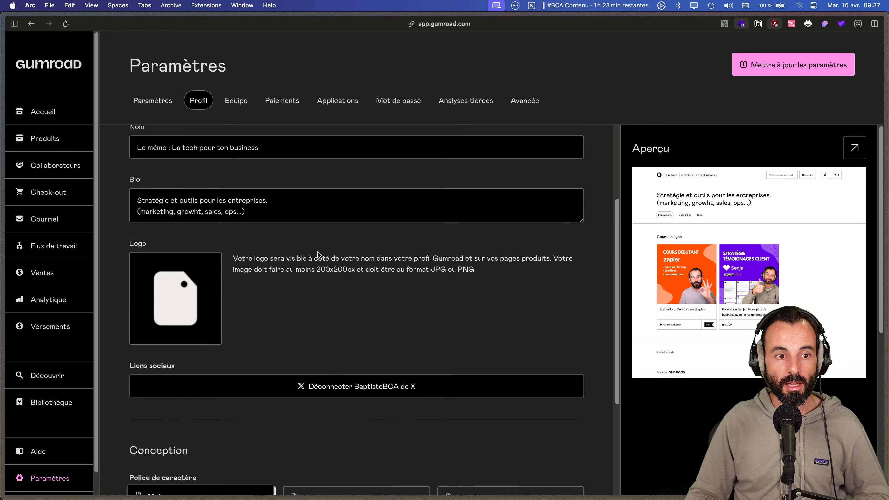
Step: Add a new page to the storefront profile and delete it again
key("ctrl+Tab")
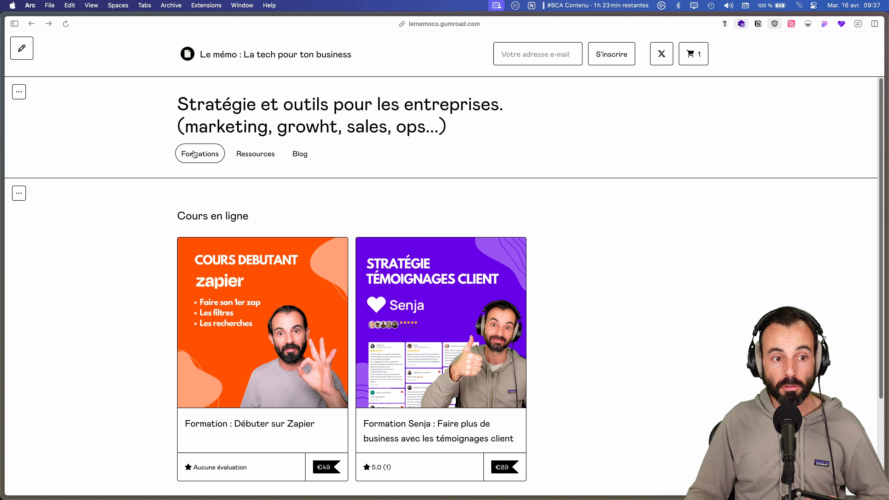
left_click(20, 92)
left_click(91, 119)
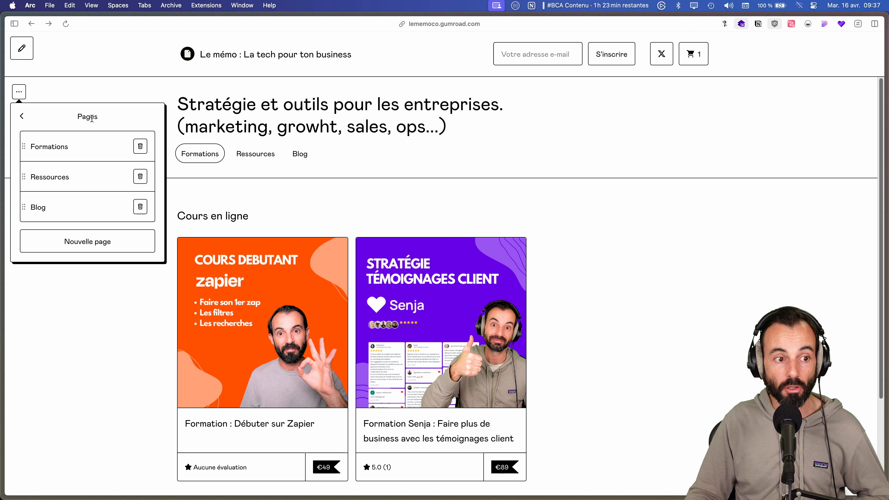
left_click(97, 247)
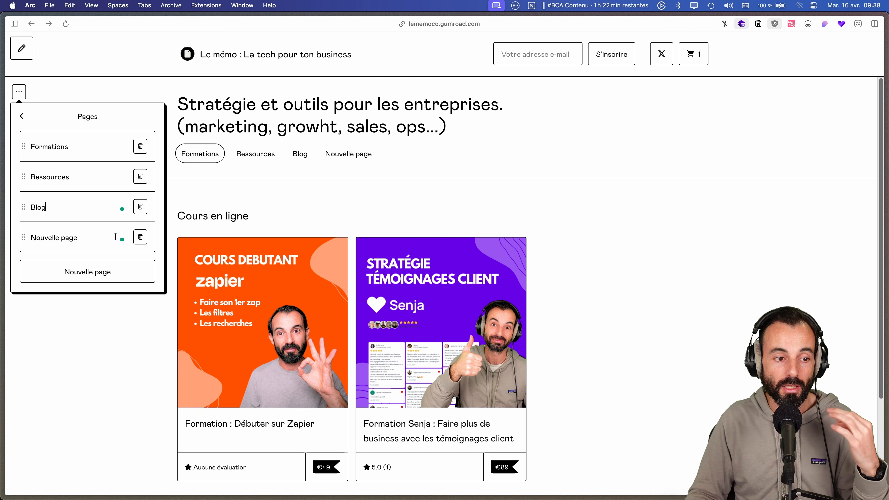
left_click(141, 237)
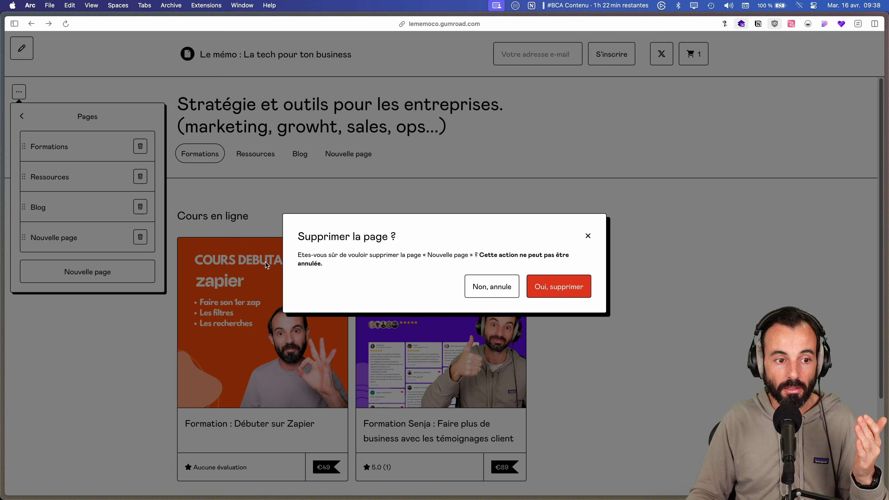
left_click(556, 287)
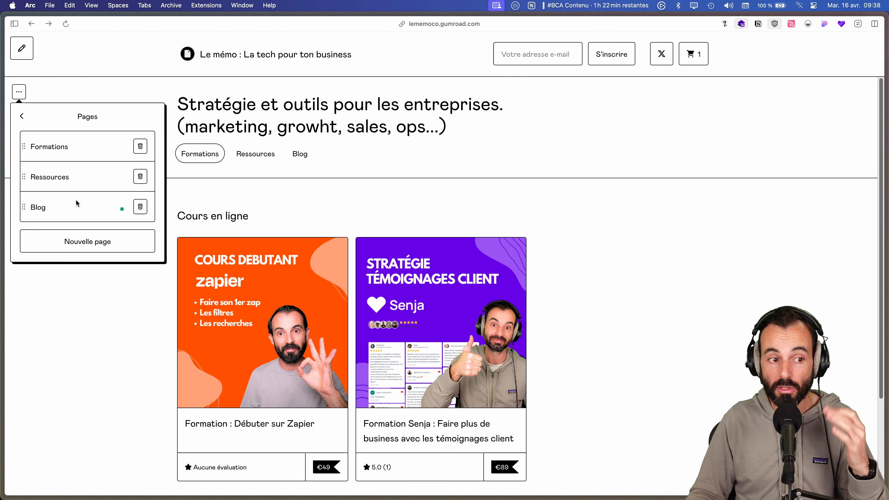
left_click(89, 314)
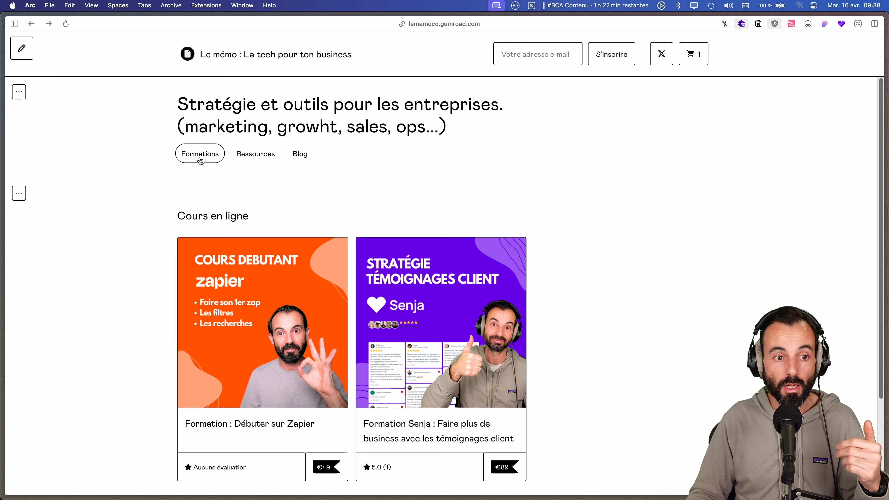
Step: Examine the editing options of the "Cours en ligne" section on the Formations page
scroll(216, 185, "down", 2)
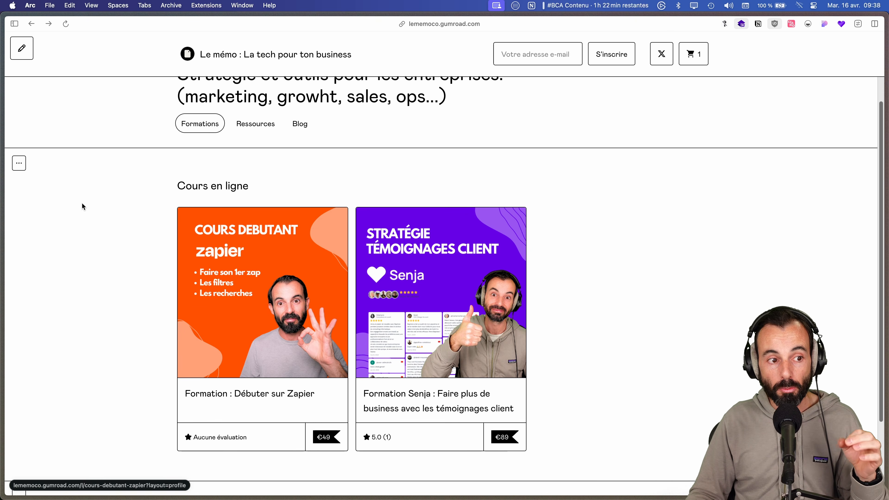
left_click(17, 165)
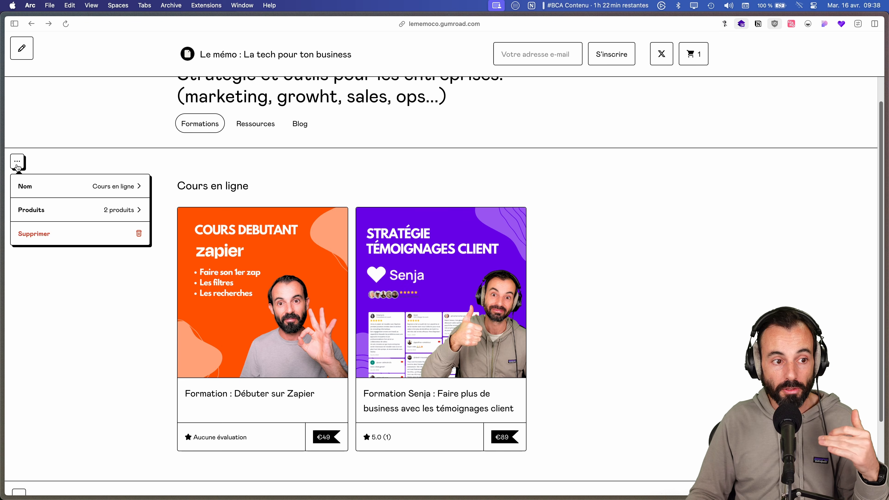
left_click(249, 170)
scroll(251, 176, "up", 2)
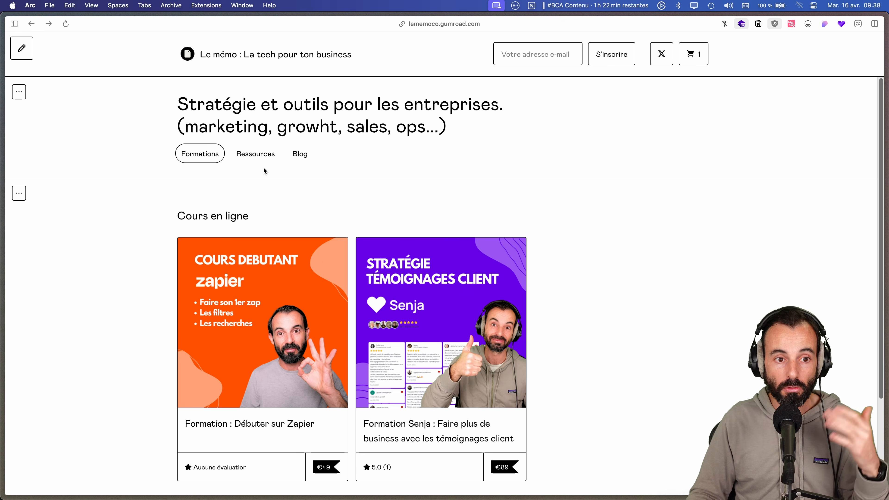
Step: Add a new storefront page named "Review" and open it
left_click(19, 91)
left_click(56, 115)
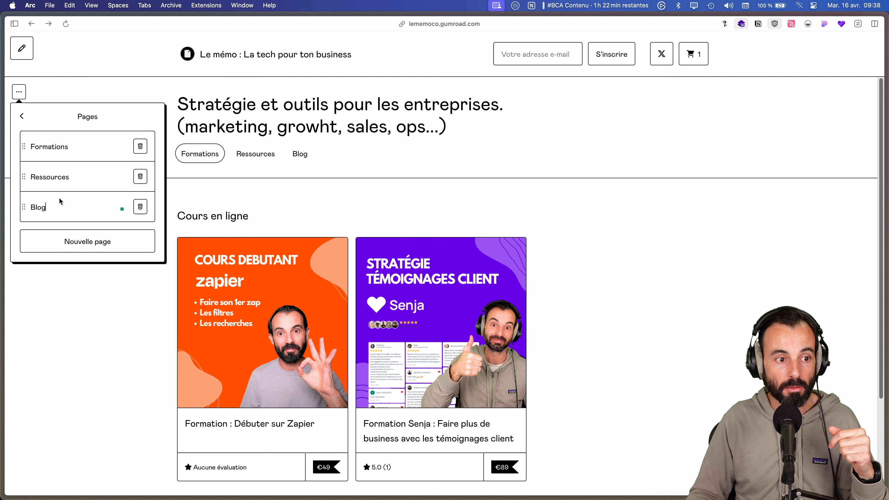
left_click(73, 237)
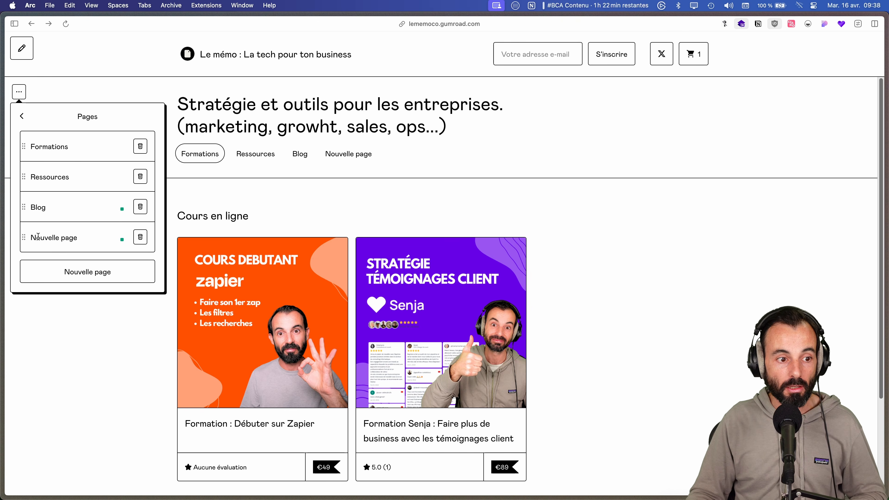
triple_click(31, 239)
type("Review")
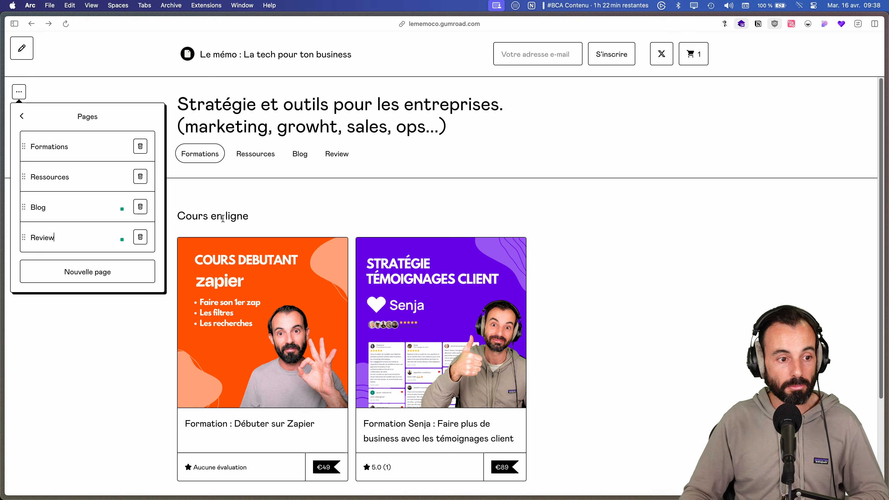
left_click(327, 165)
left_click(327, 165)
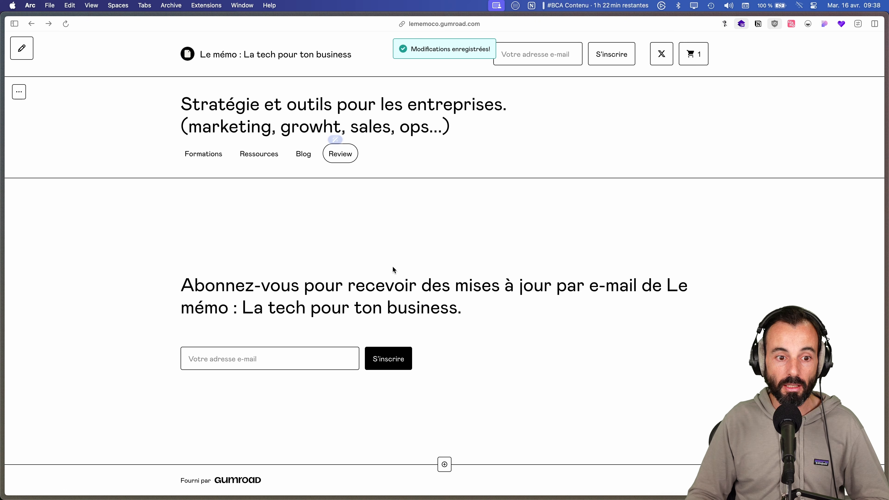
Step: Add a rich text section to the Review page
left_click(443, 464)
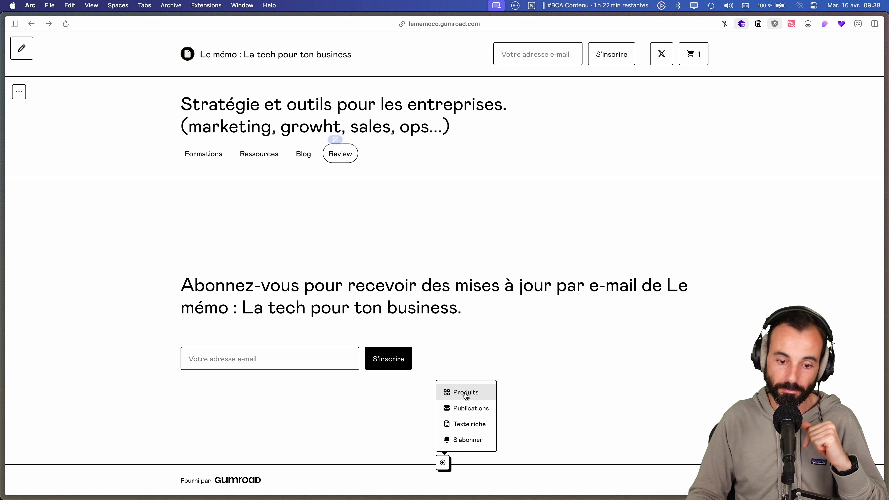
left_click(477, 425)
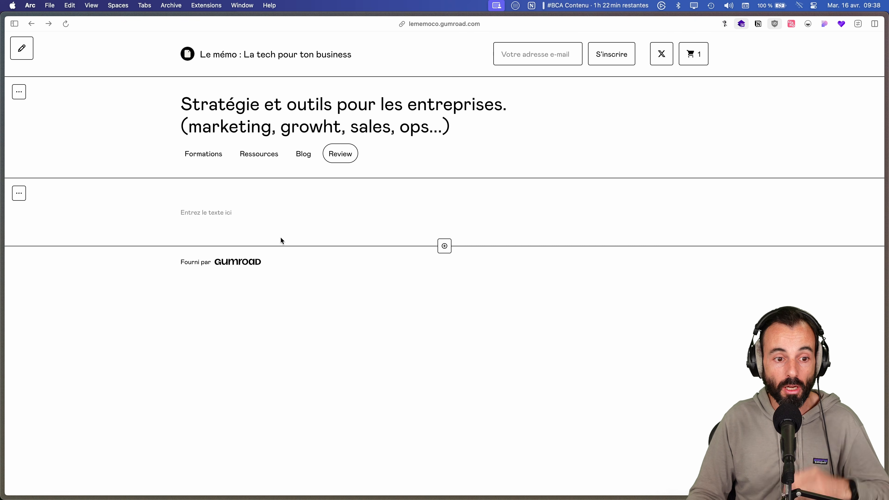
Step: Enter "TITRE" in the Review page's rich text section and format it as a larger heading
left_click(227, 214)
type("TITRE")
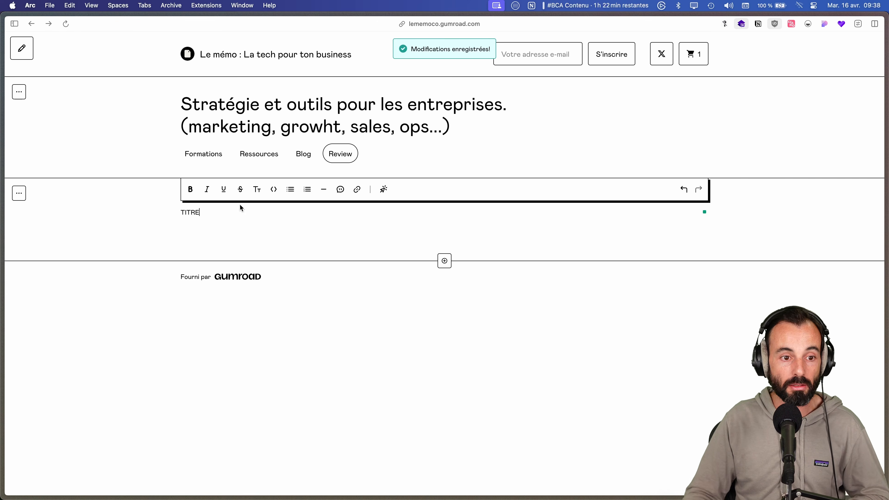
left_click(257, 189)
left_click(271, 207)
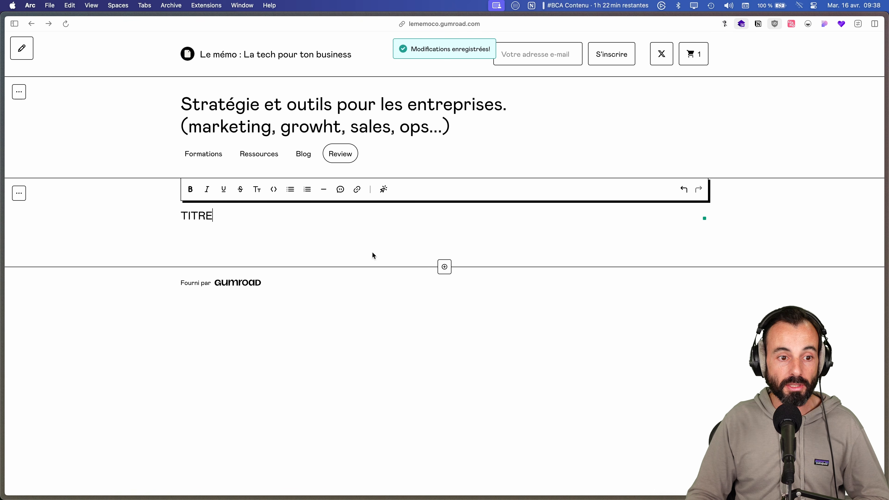
Step: Add a Produits section below the title and enable the display of product filters in it
left_click(444, 266)
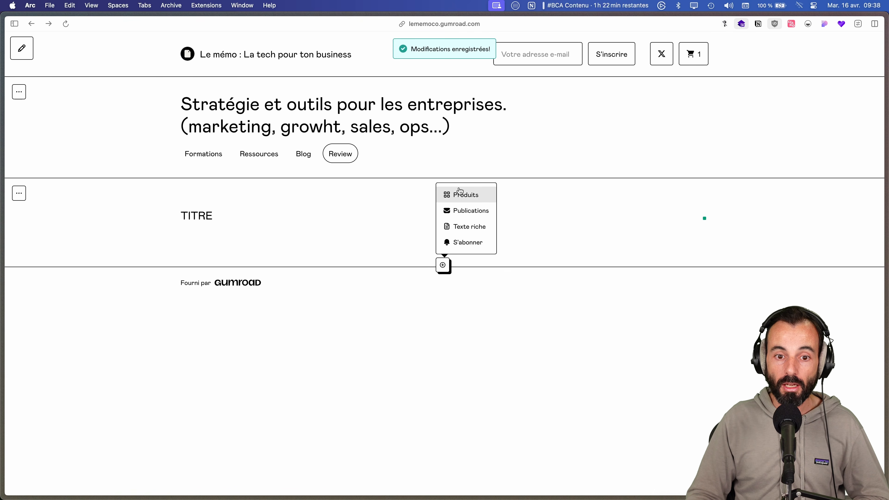
left_click(462, 195)
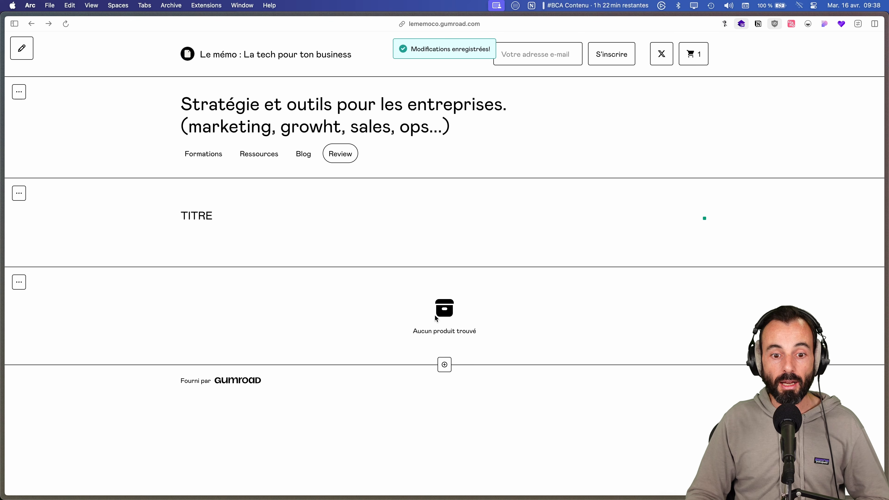
left_click(19, 282)
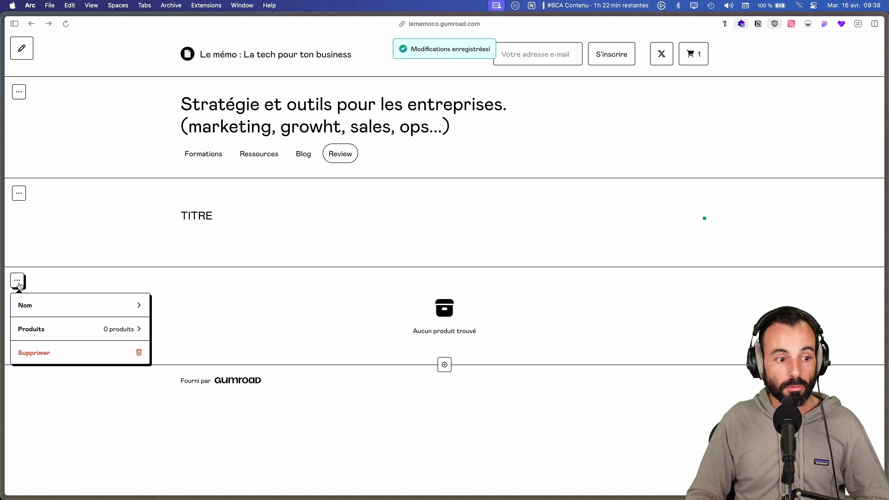
left_click(81, 331)
scroll(84, 331, "down", 3)
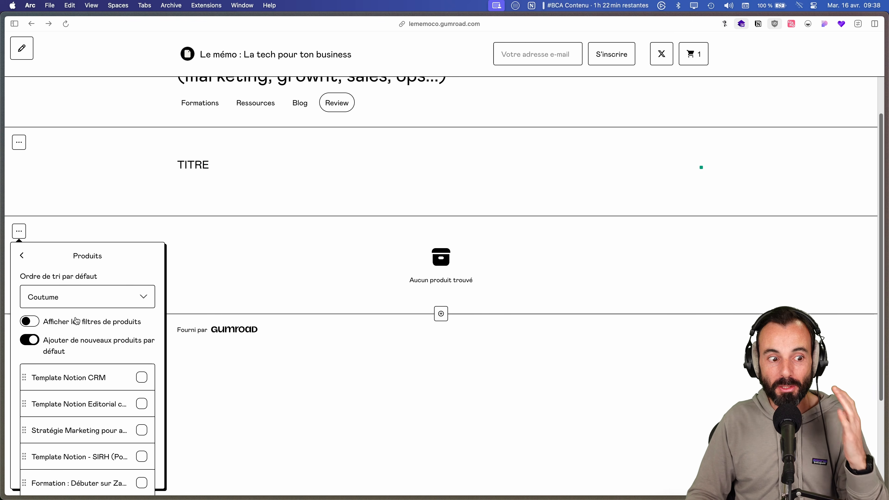
scroll(76, 320, "down", 3)
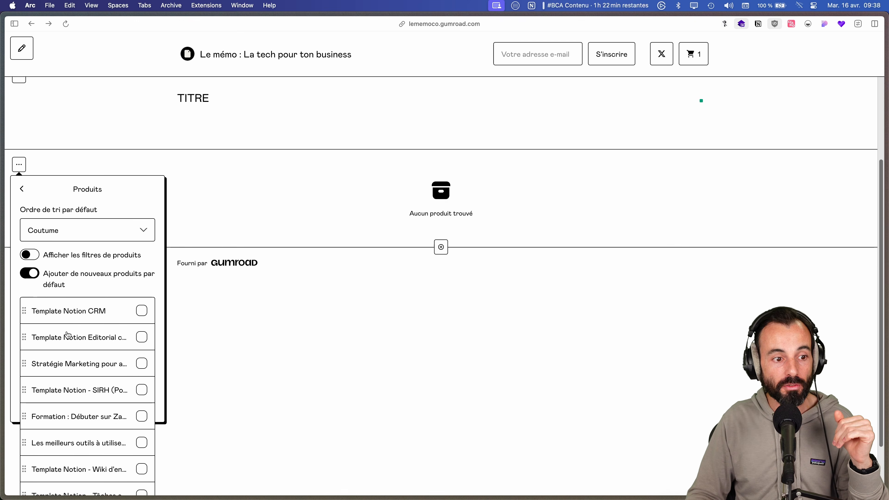
scroll(68, 336, "down", 3)
left_click(32, 200)
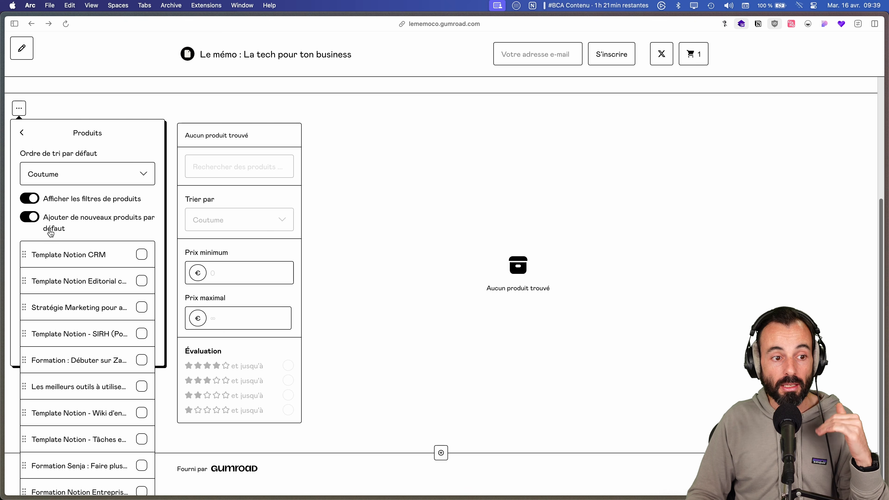
Step: Include the products Template Notion CRM, Template Notion Editorial calendar and Les meilleurs outils à utiliser dans son entreprise in the section
scroll(81, 263, "down", 1)
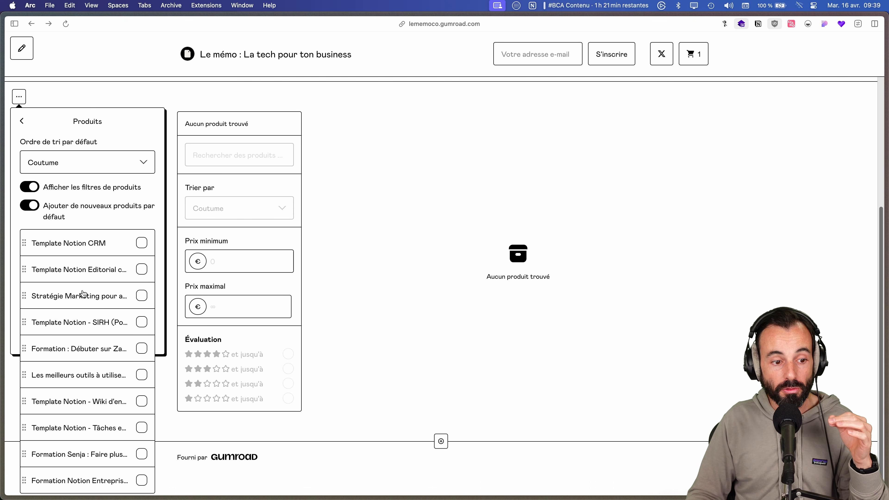
left_click(144, 245)
left_click(142, 270)
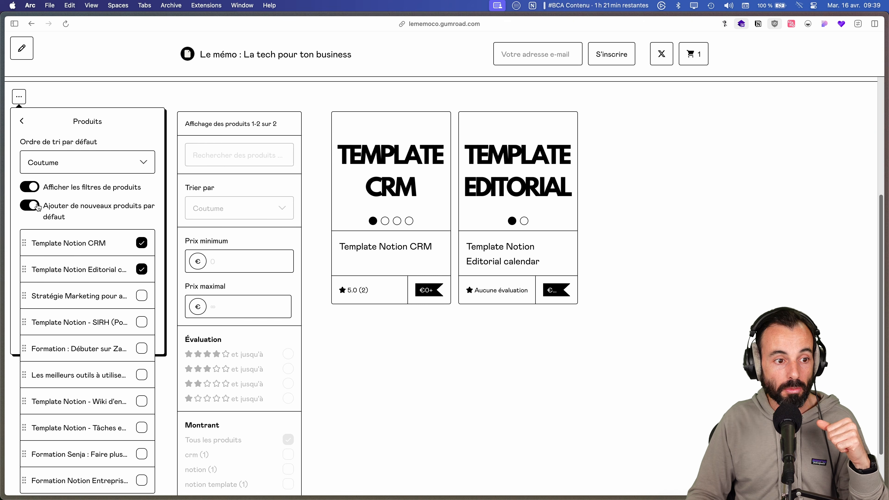
scroll(151, 362, "down", 1)
left_click(147, 363)
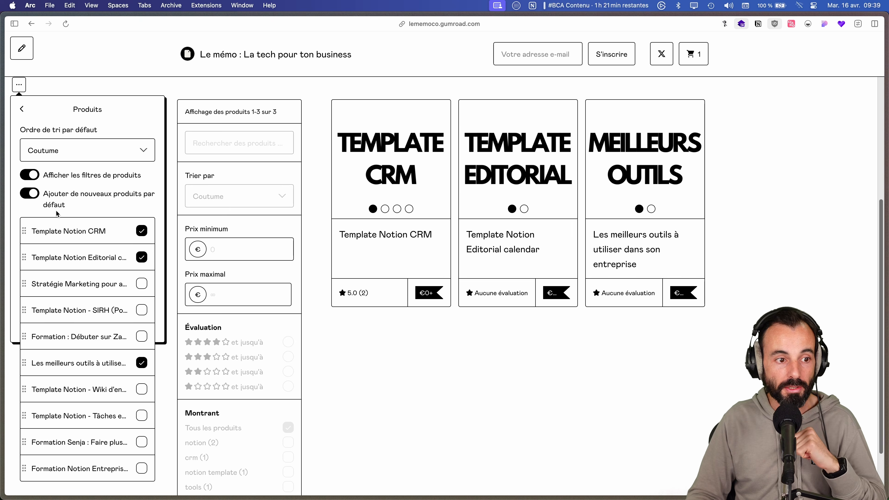
Step: Disable adding new products by default in the product section and enable it again
left_click(34, 195)
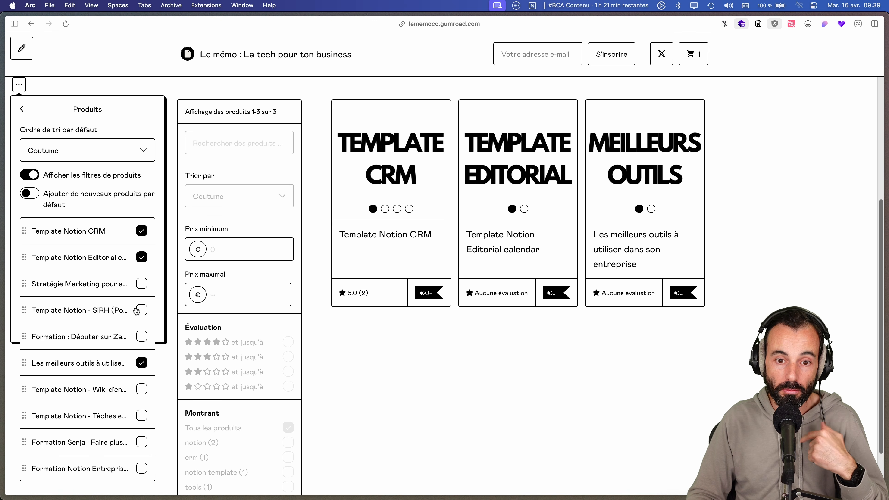
scroll(139, 339, "down", 1)
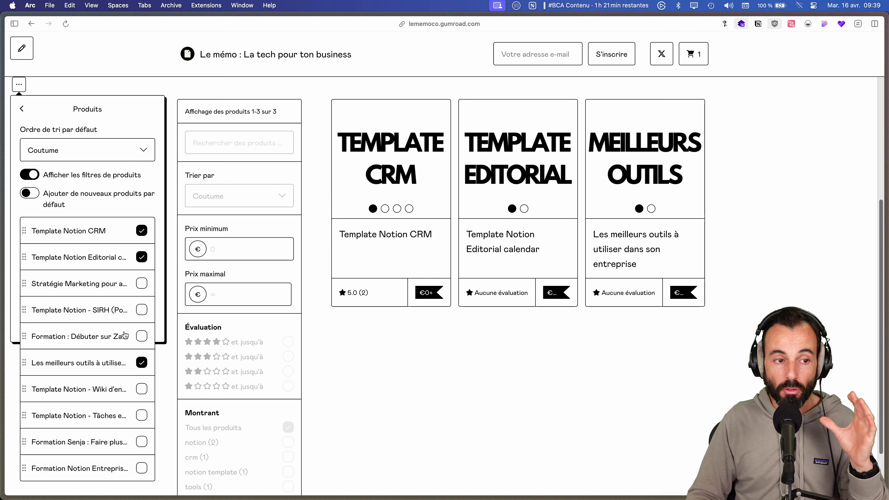
left_click(31, 194)
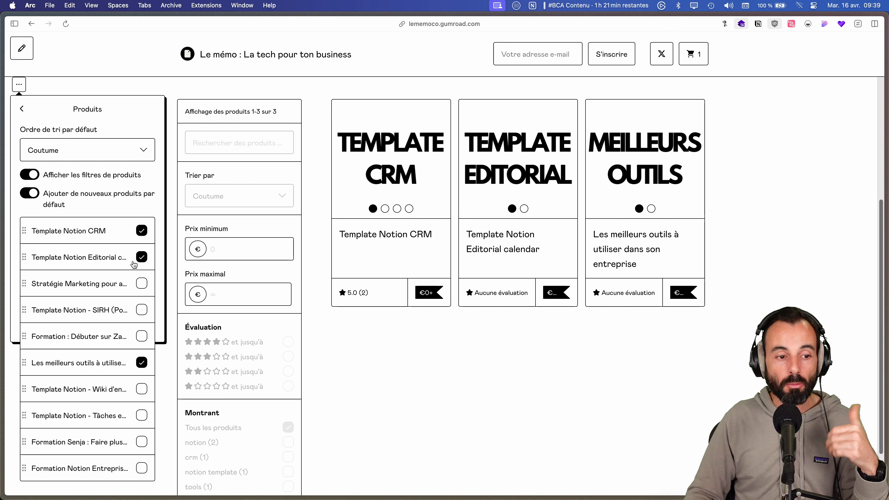
Step: Close the product section's settings and add a S'abonner section and a Publications section at the end of the Review page
left_click(407, 353)
scroll(435, 192, "down", 10)
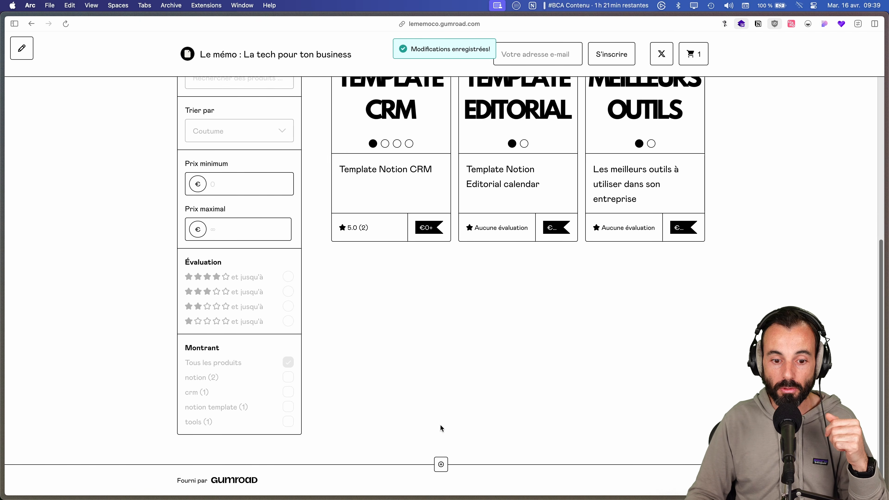
left_click(440, 464)
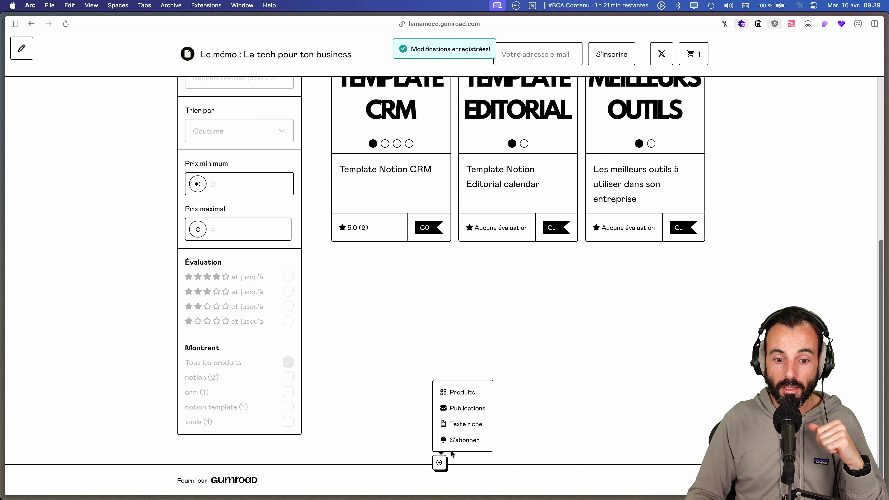
left_click(455, 442)
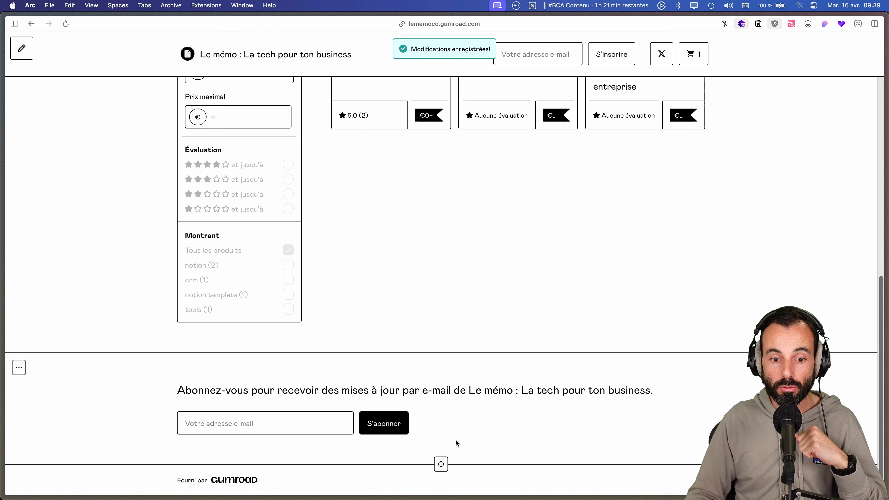
left_click(439, 463)
left_click(464, 408)
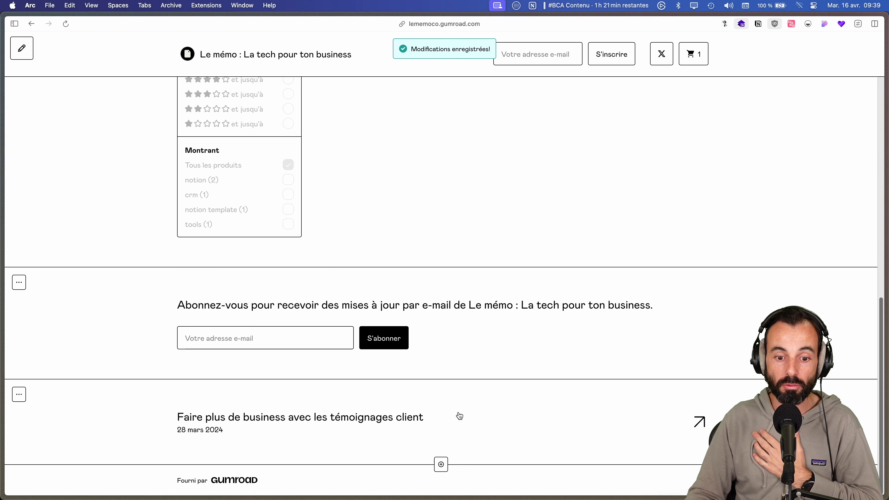
Step: Look through the Formations, Ressources and Blog pages and return to the Review page
scroll(417, 389, "up", 5)
scroll(415, 386, "up", 5)
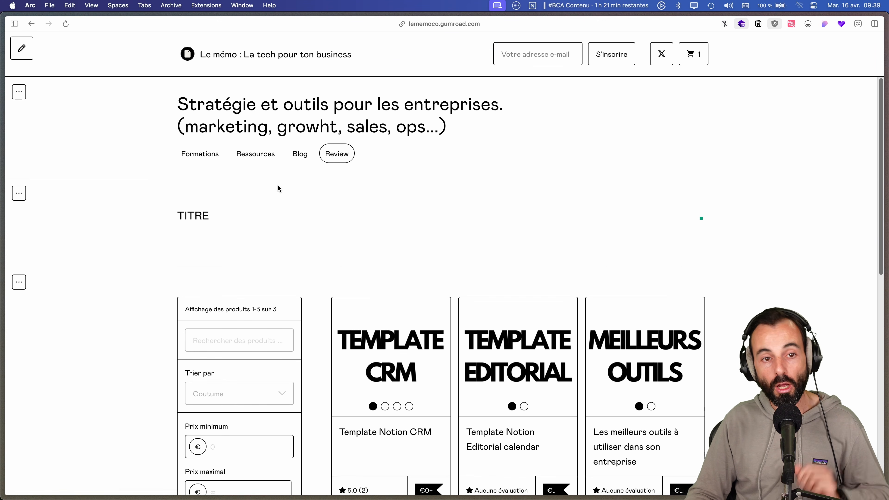
left_click(205, 157)
left_click(258, 157)
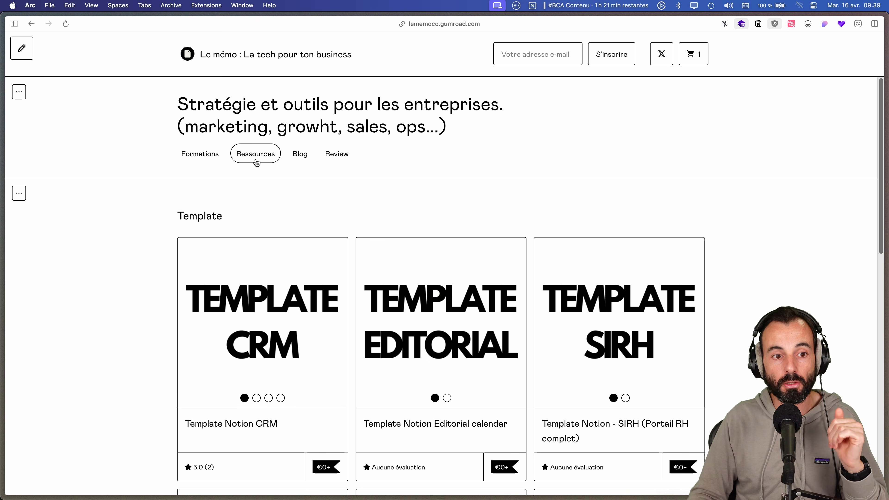
left_click(298, 158)
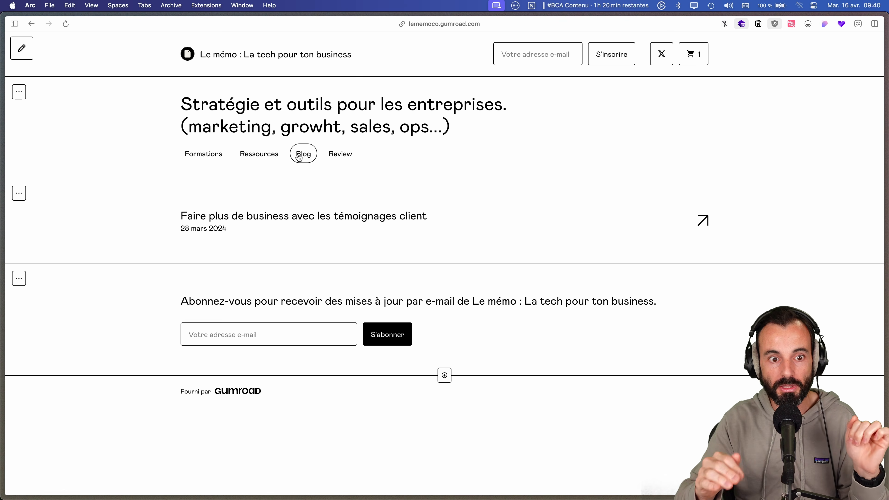
left_click(334, 153)
scroll(305, 287, "up", 2)
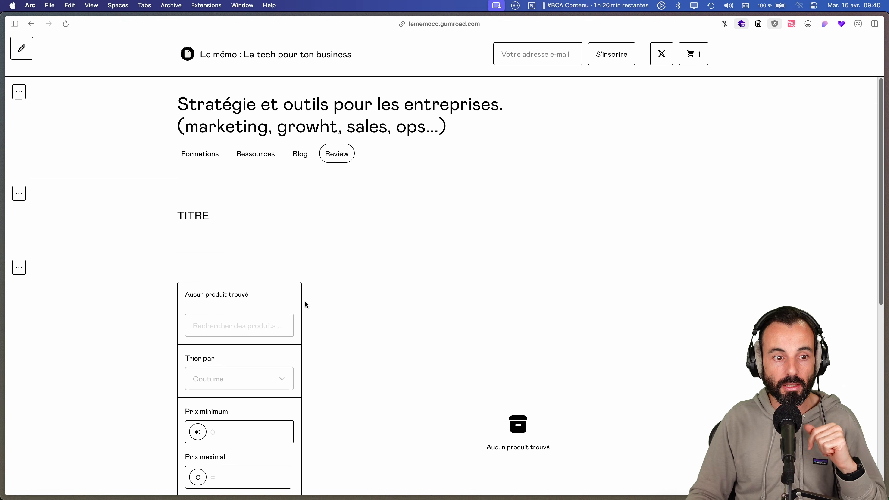
Step: Examine the title's text formatting options and the product, subscription and publication sections of the Review page
left_click(192, 217)
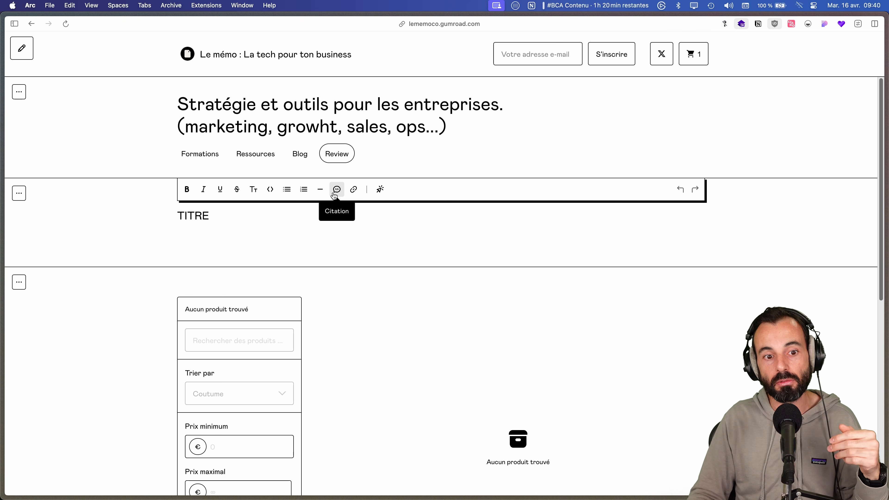
scroll(376, 195, "down", 1)
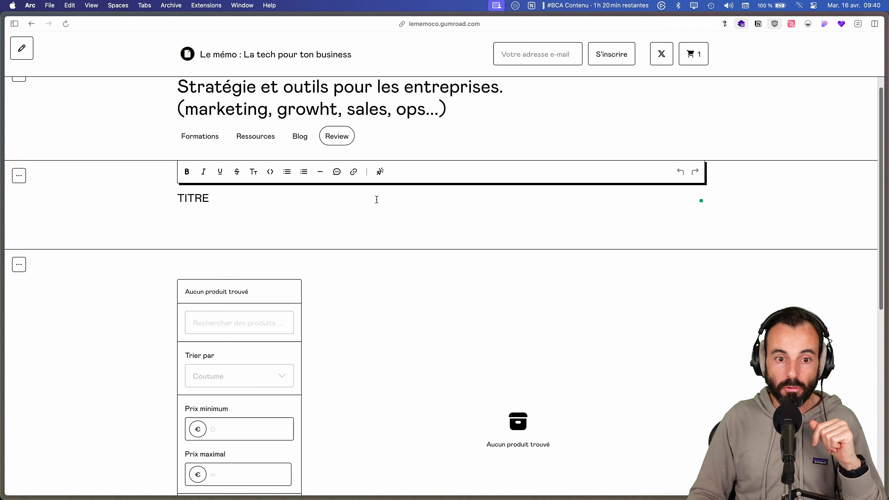
scroll(377, 199, "down", 5)
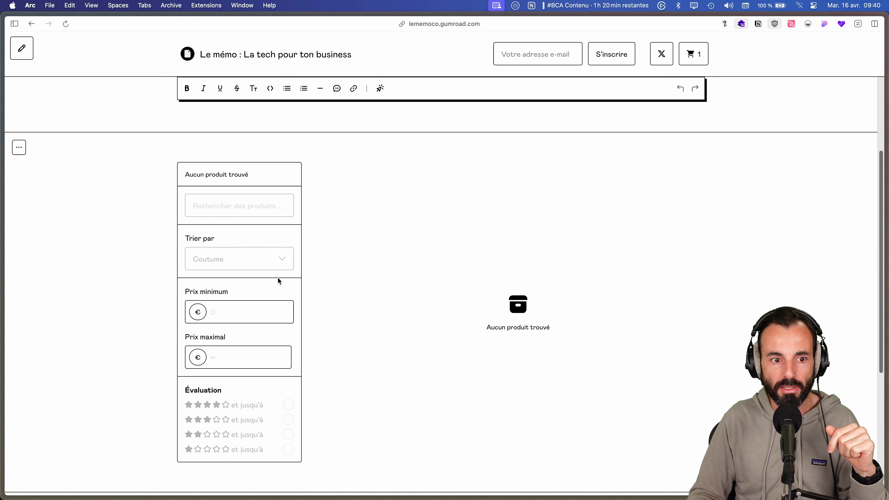
scroll(227, 207, "down", 1)
scroll(227, 207, "down", 9)
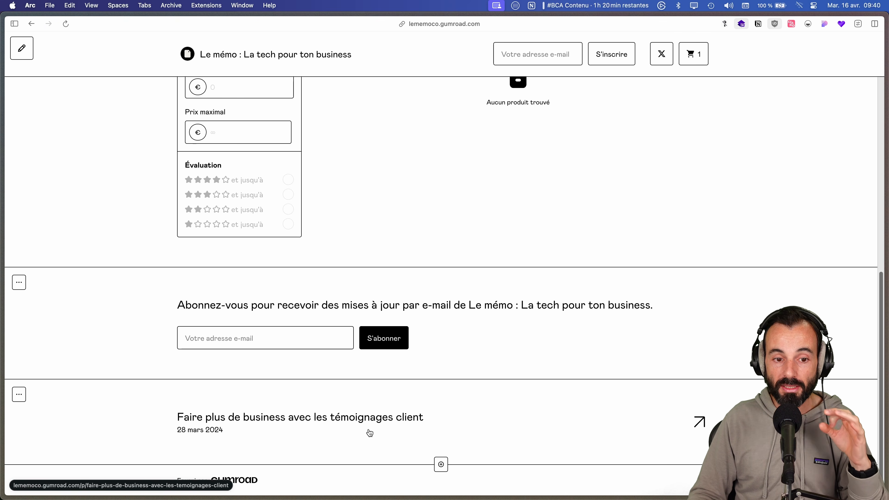
scroll(357, 426, "up", 5)
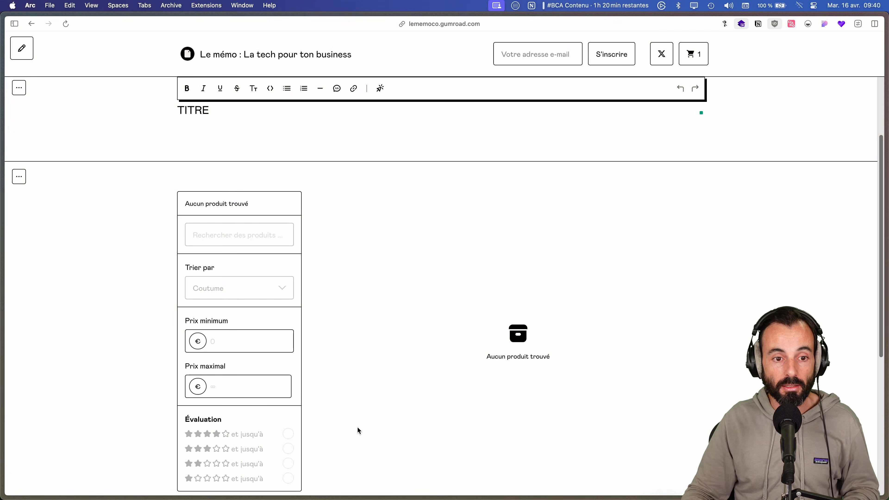
Step: Switch to Safari and reload the public storefront to check its page navigation
key("super+Tab")
scroll(353, 427, "up", 5)
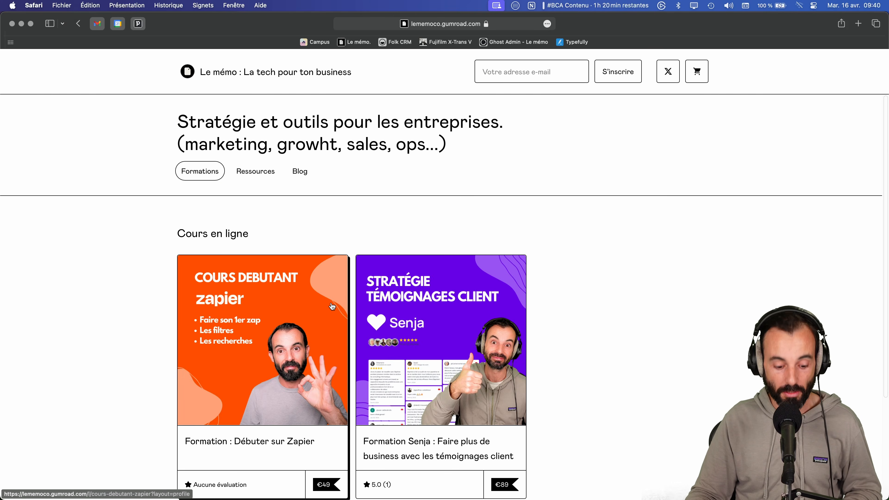
key("super+r")
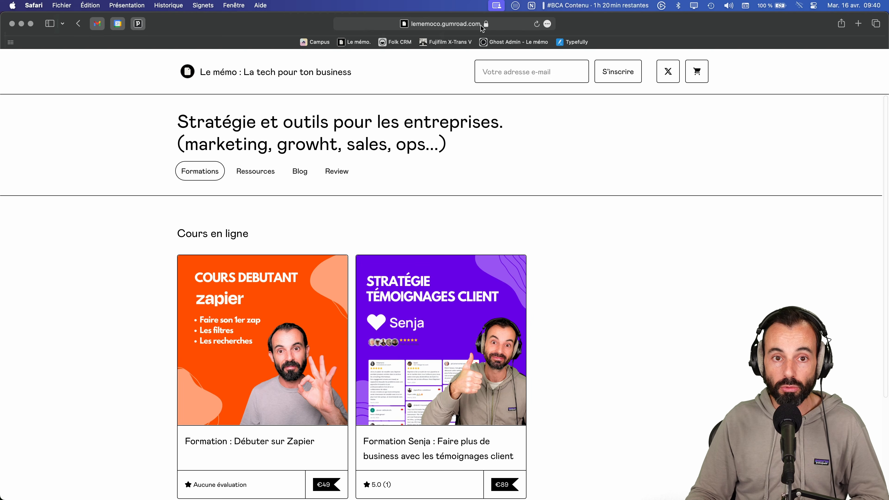
Step: Switch back to Arc and open the Avancée settings of the Gumroad account to view the custom domain
key("super+Tab")
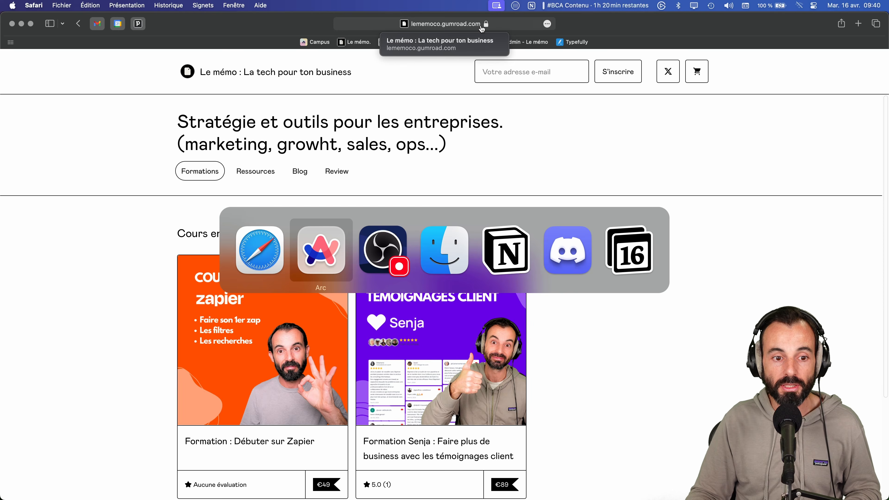
left_click(22, 48)
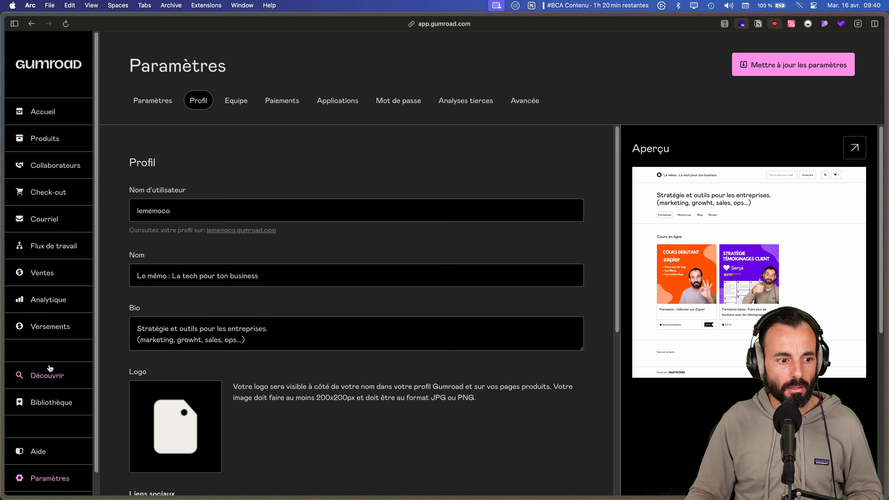
scroll(35, 386, "down", 1)
left_click(273, 230)
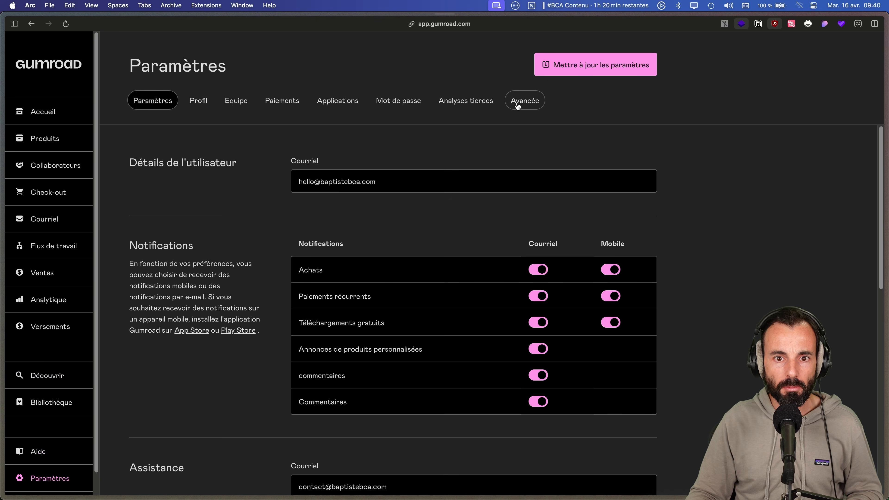
left_click(528, 104)
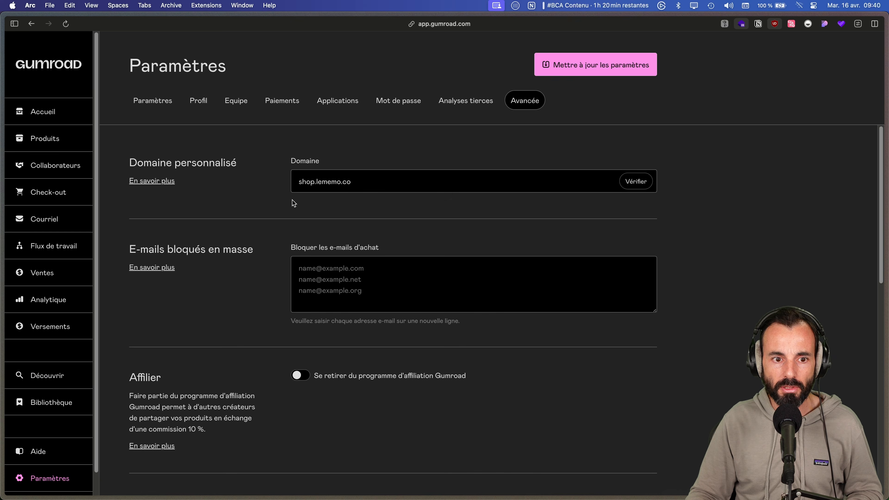
Step: Copy the custom domain shop.lememo.co and open it in a new browser tab
left_click_drag(379, 182, 300, 180)
key("super+c")
key("super+t")
key("super+v")
key("Return")
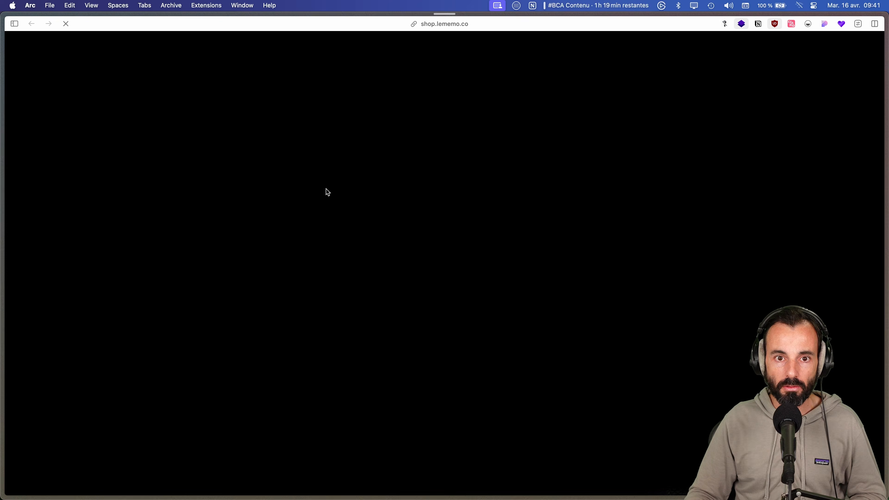